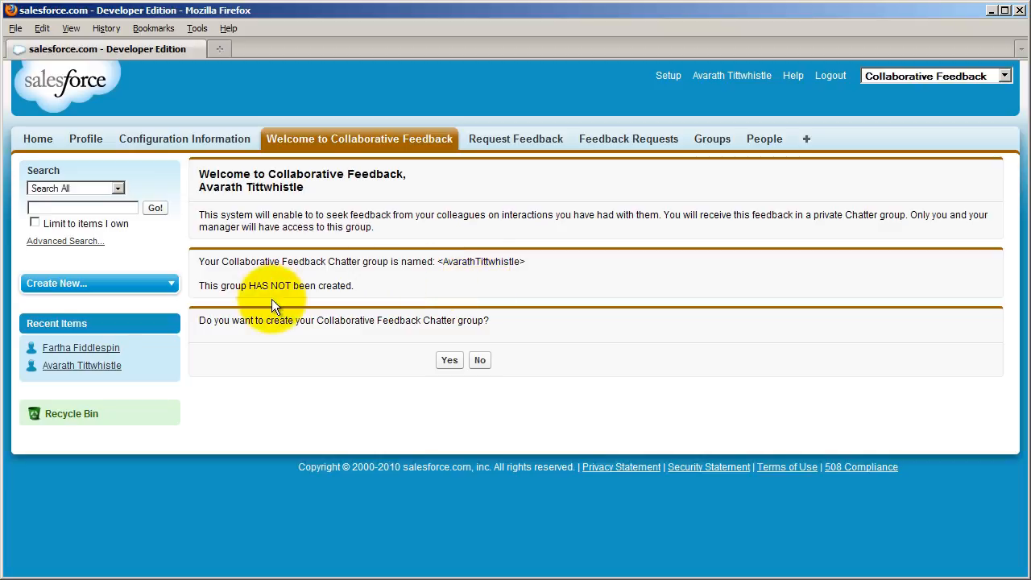
Step: Create the private Collaborative Feedback Chatter group and open the profile page to view its feed
click(448, 362)
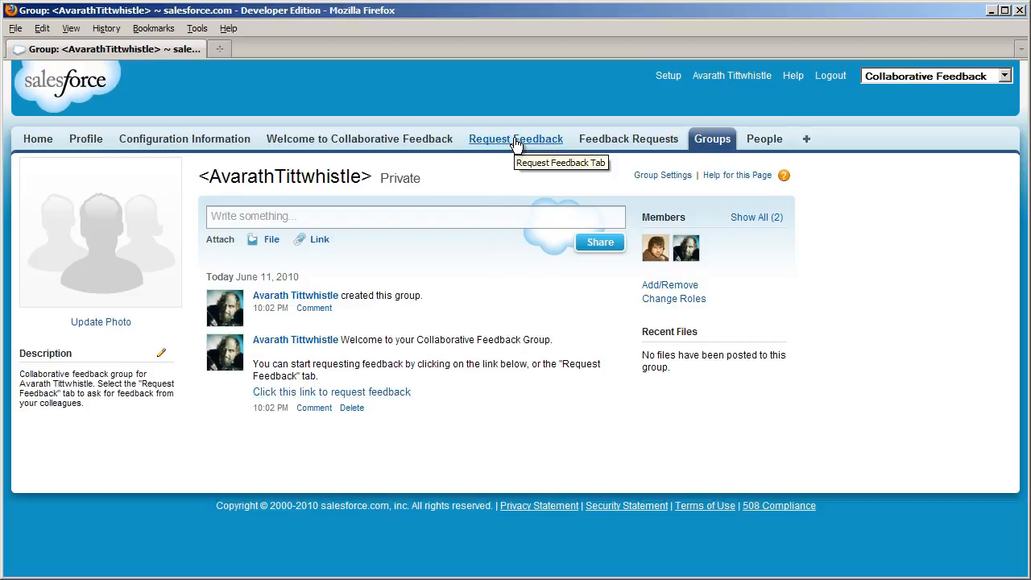
click(84, 139)
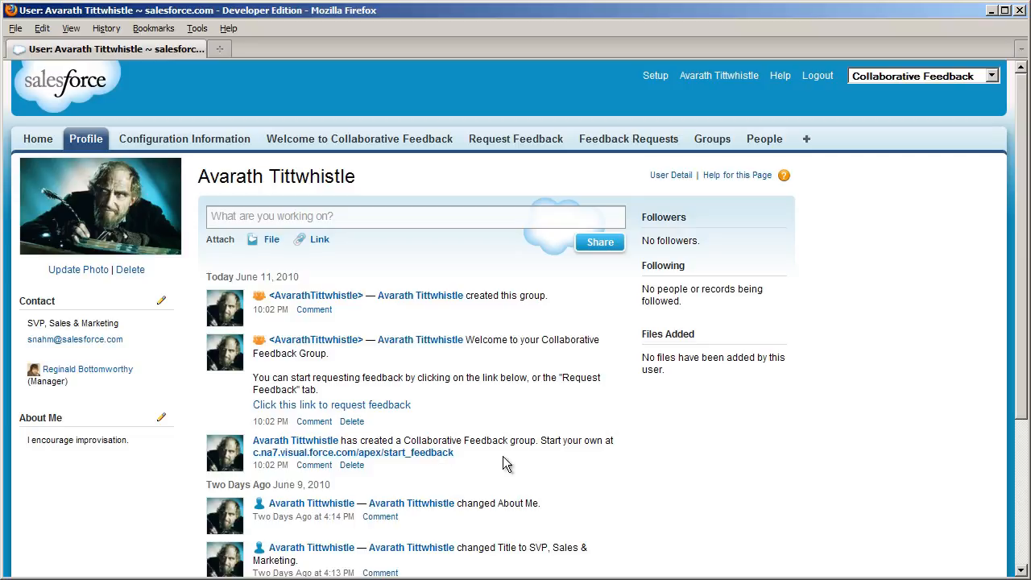
Step: Start a feedback request and select the colleague by name as the user giving feedback
click(514, 140)
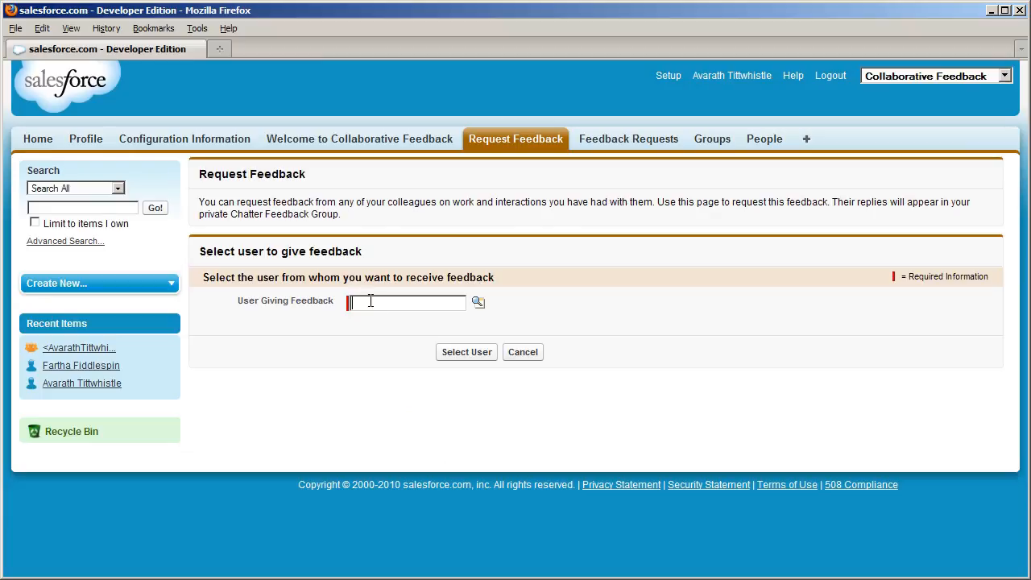
text(fart)
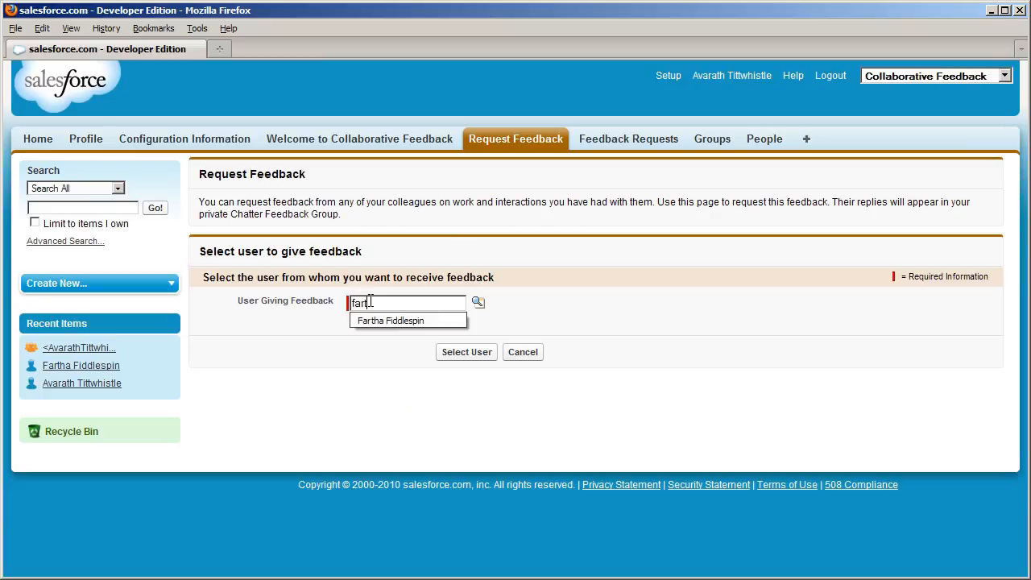
click(379, 321)
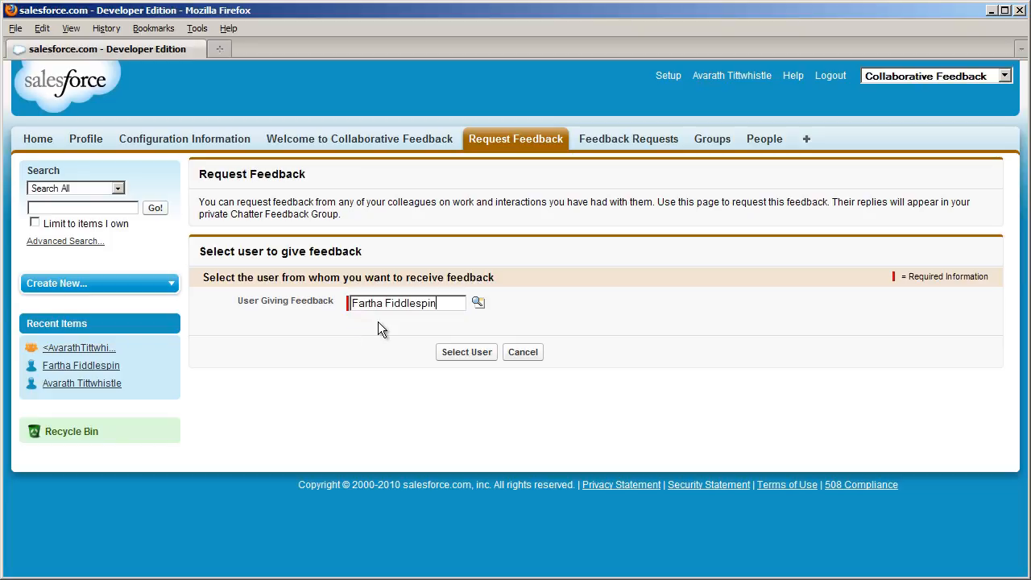
click(467, 352)
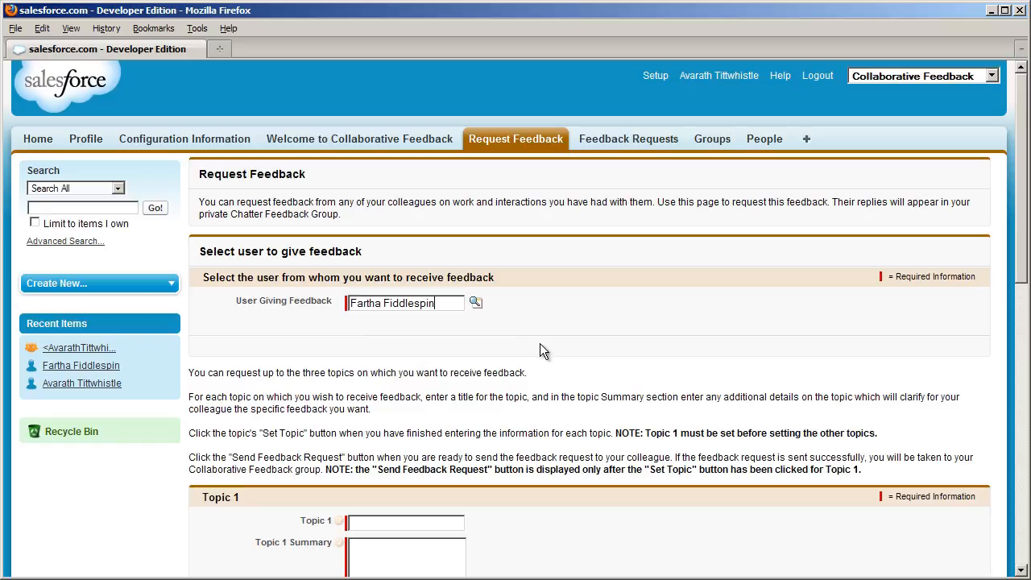
Step: Set Topic 1 to "Team Morale" with the summary "How is my new incentive program working to improve team morale?"
scroll(541, 345, down, 5)
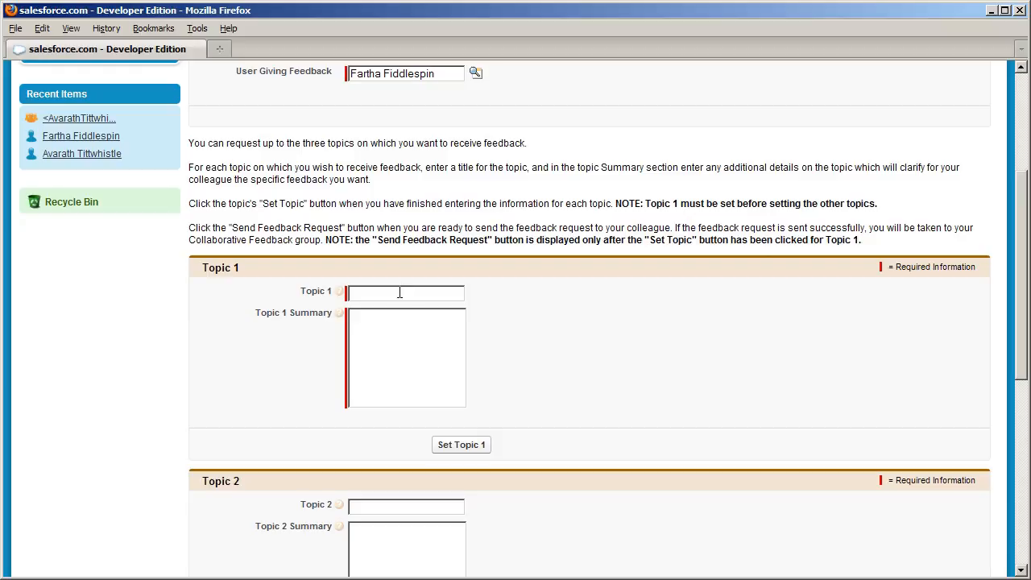
text(Team Morale)
text(How is my new)
text( incentive pro)
text(gram)
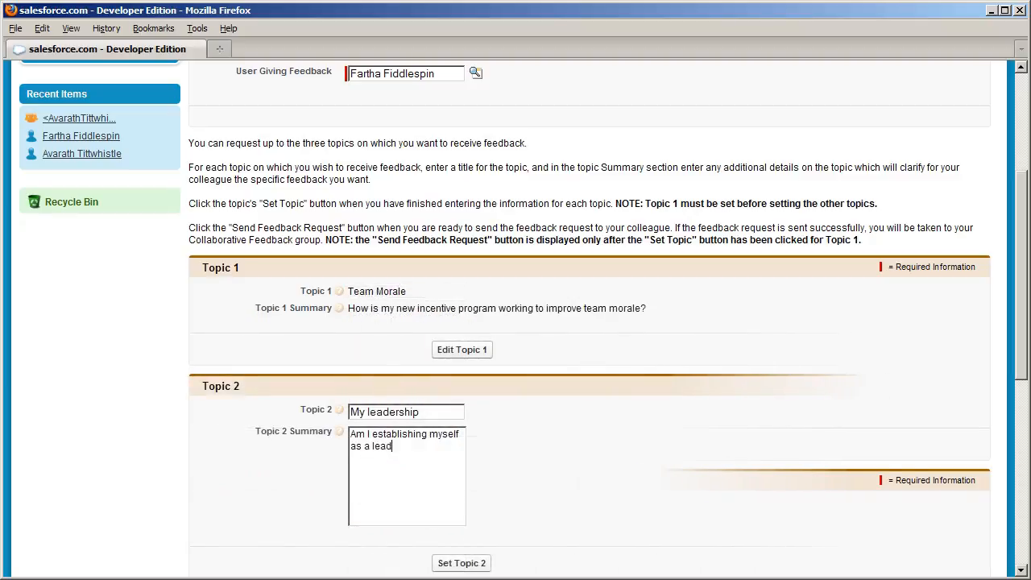
Step: Set Topic 2 to "My leadership" with the summary "Am I establishing myself as a leader of the team?" and send the feedback request
text(er of the team?)
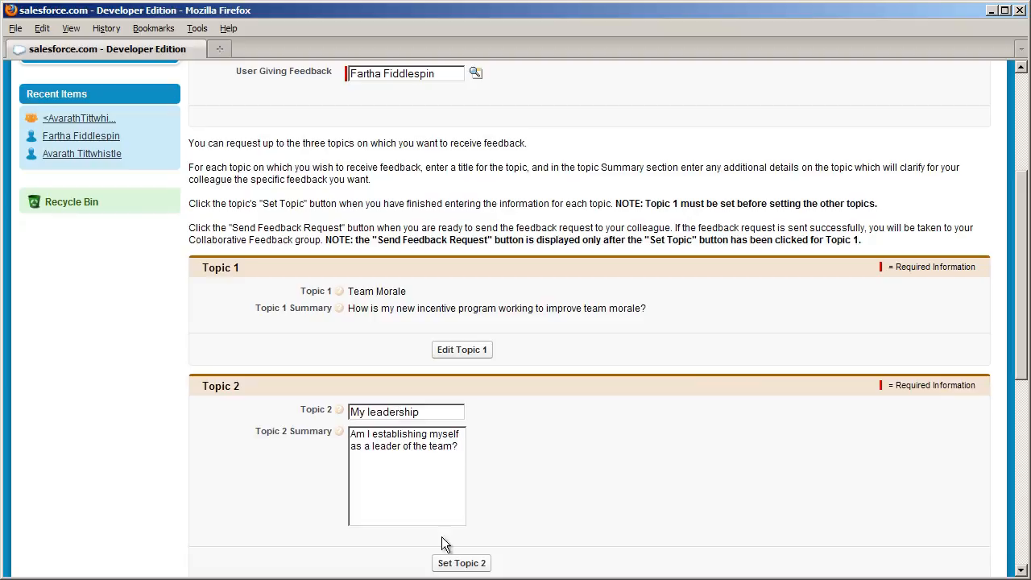
click(472, 565)
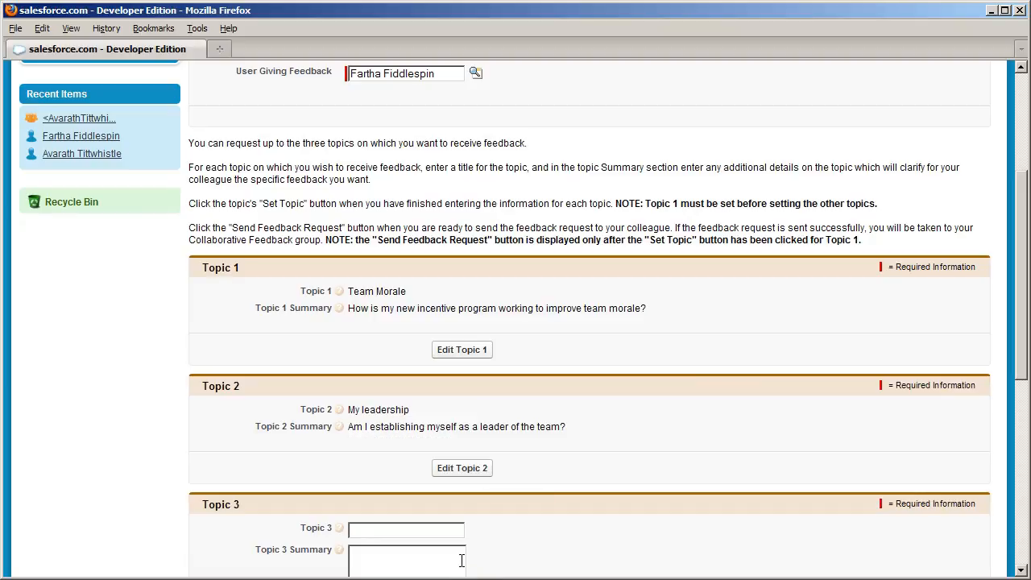
scroll(664, 468, down, 5)
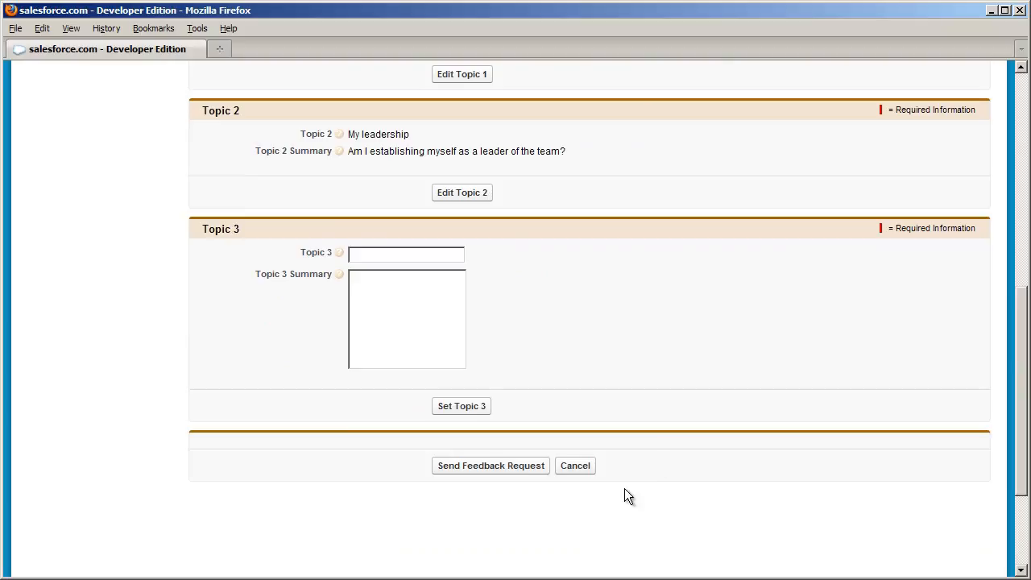
click(495, 476)
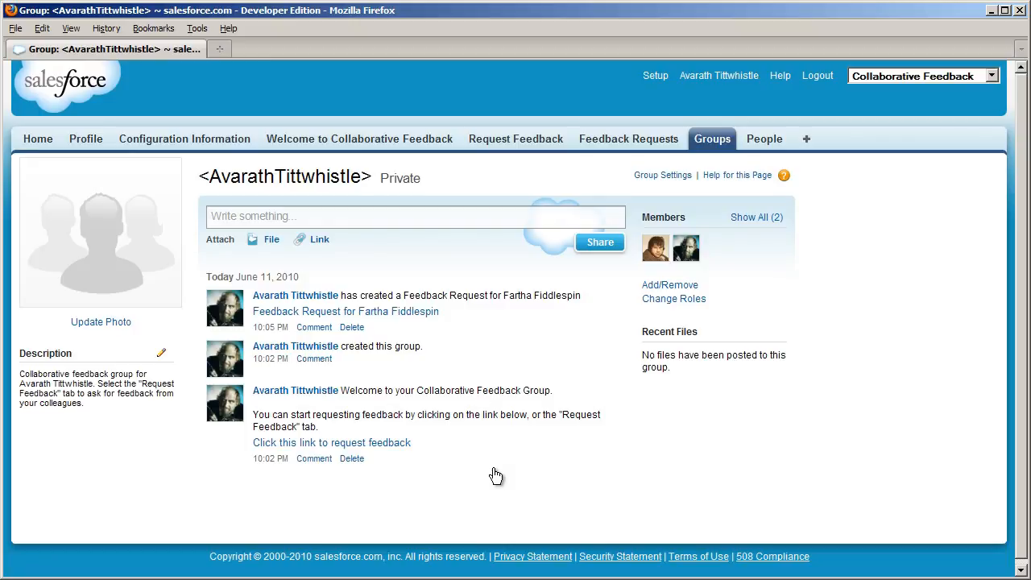
Step: Open the COO's profile from the people list and, as that colleague, open the Collaborative Feedback request in the Chatter feed
click(762, 148)
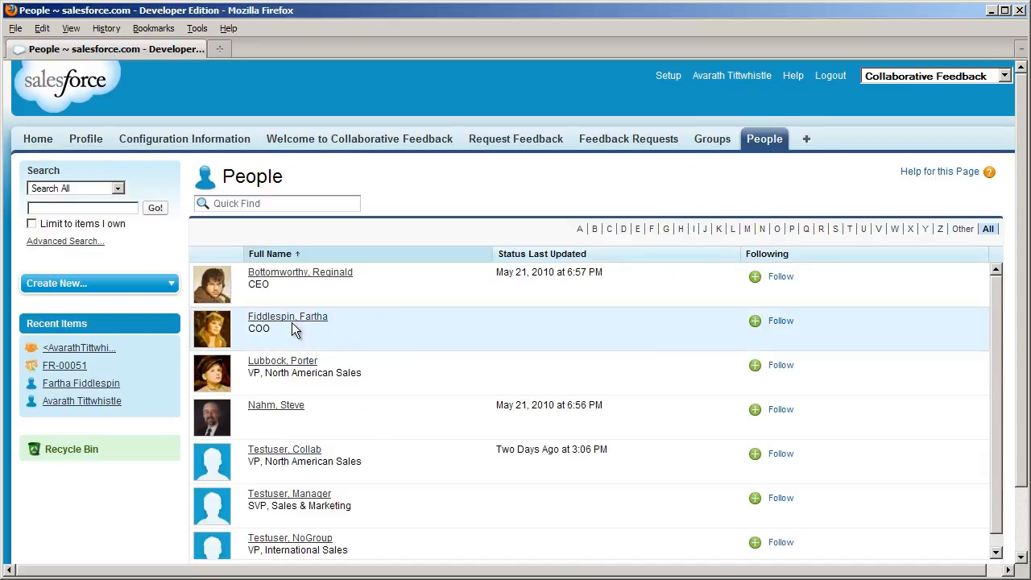
click(282, 320)
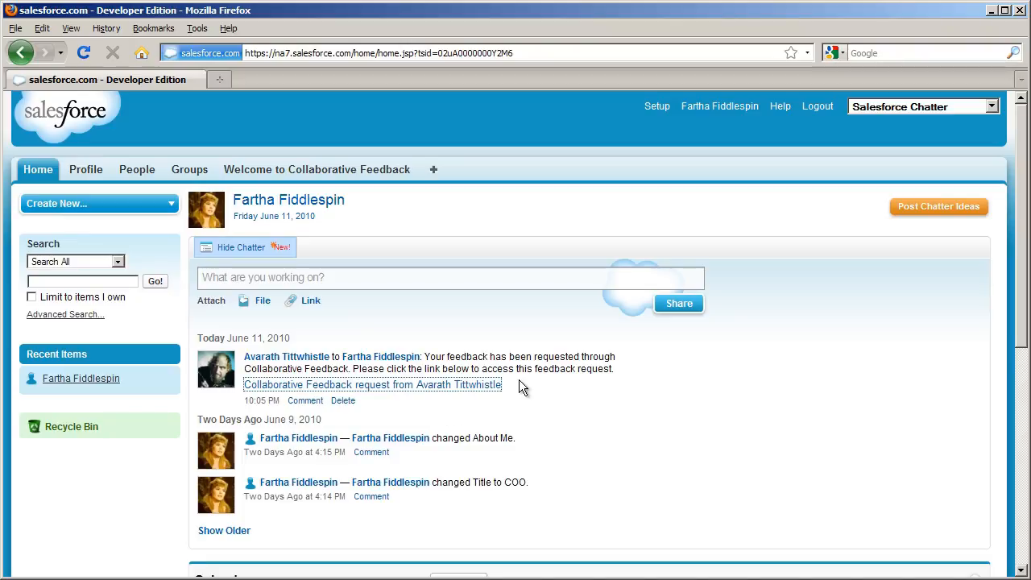
click(413, 385)
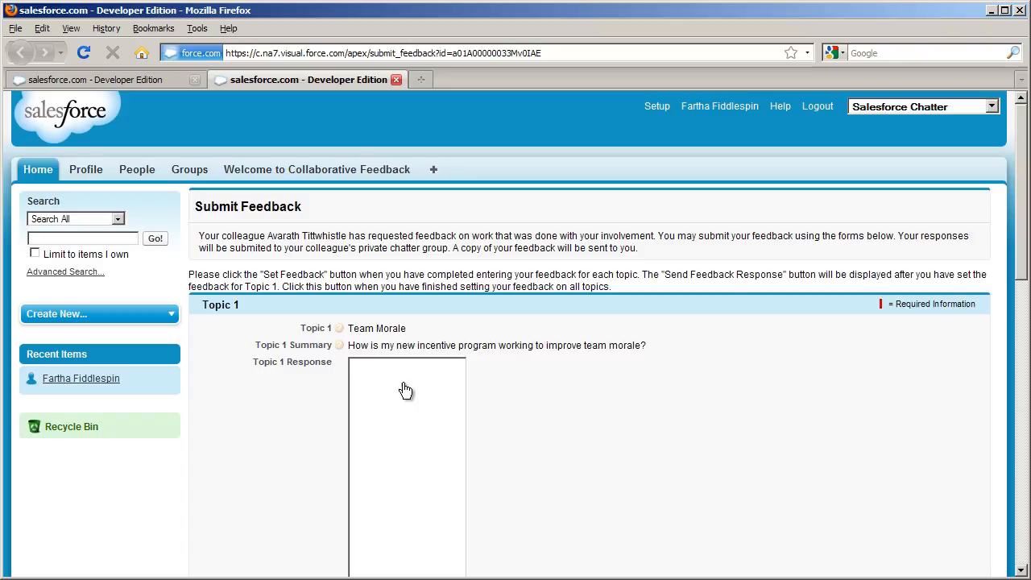
Step: Answer Topic 1 with "The gang is really coming together! Well done!", rate it "8 - well above my expectations" and set the feedback
text(The gang is really coming together!  Well done!)
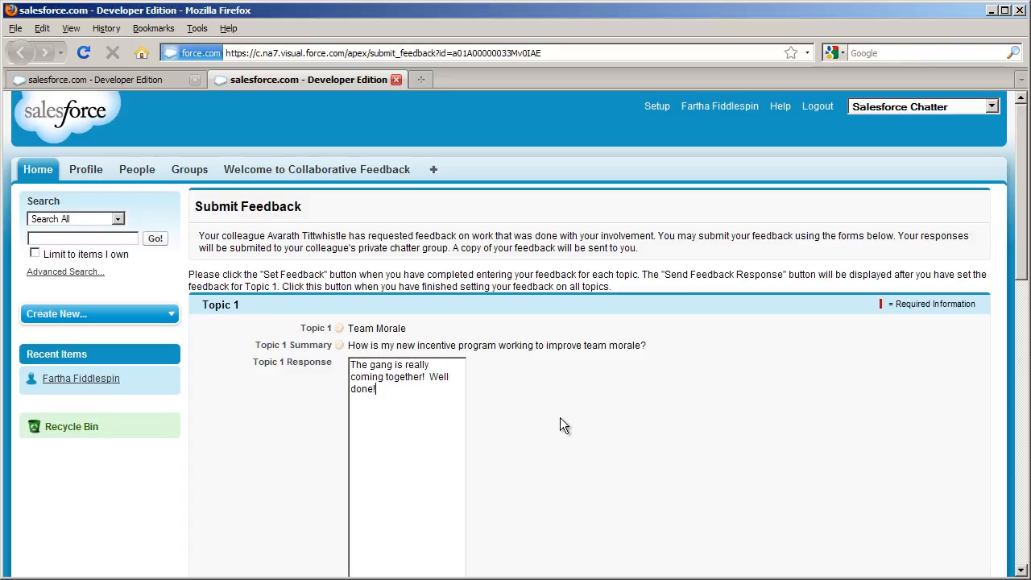
scroll(559, 425, down, 5)
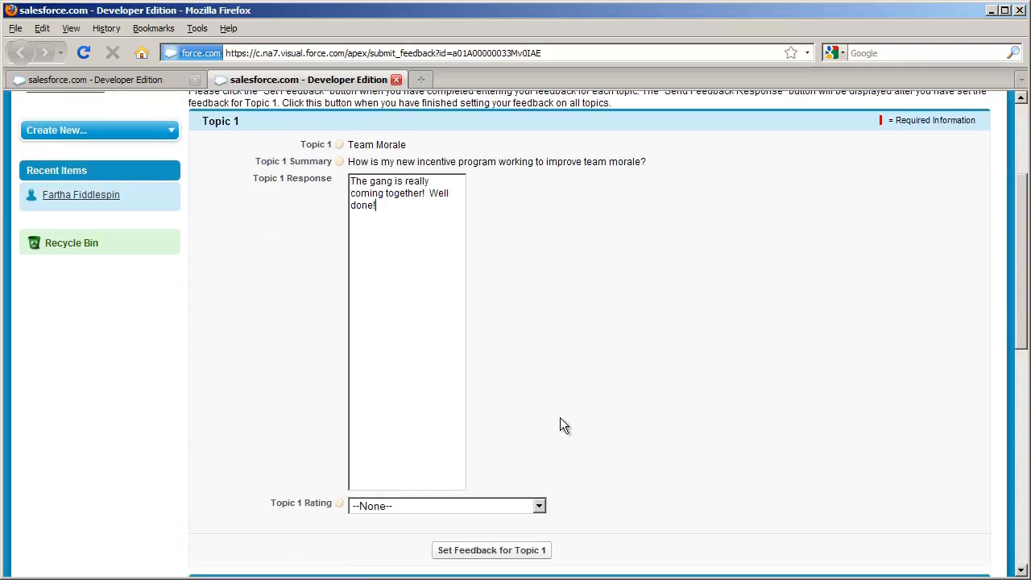
click(539, 463)
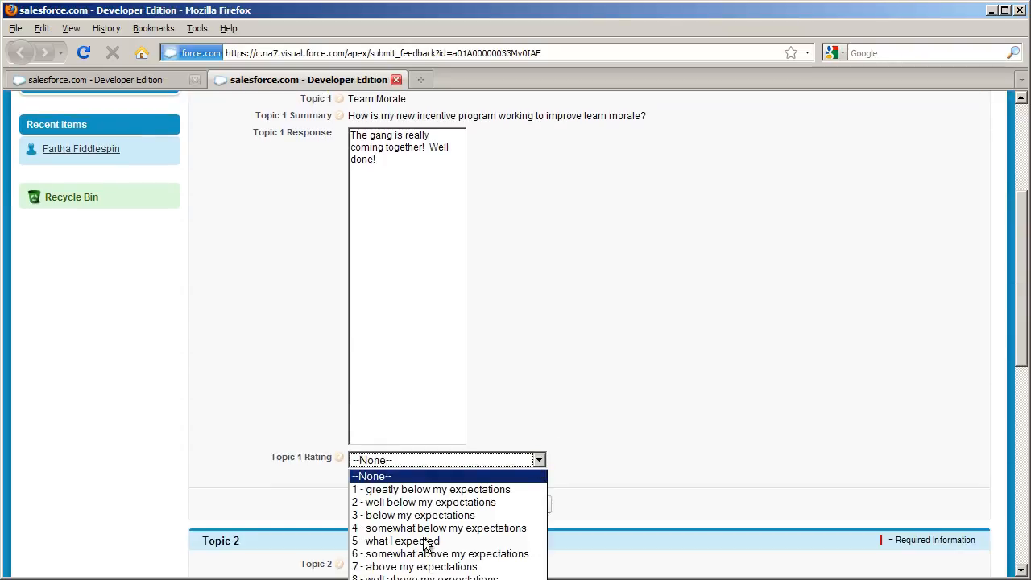
click(398, 573)
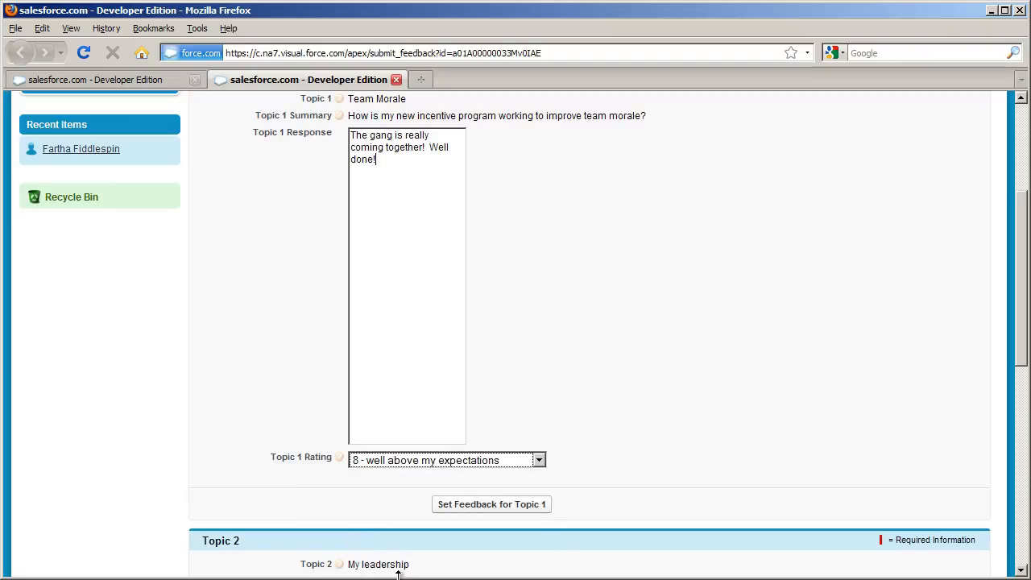
click(488, 506)
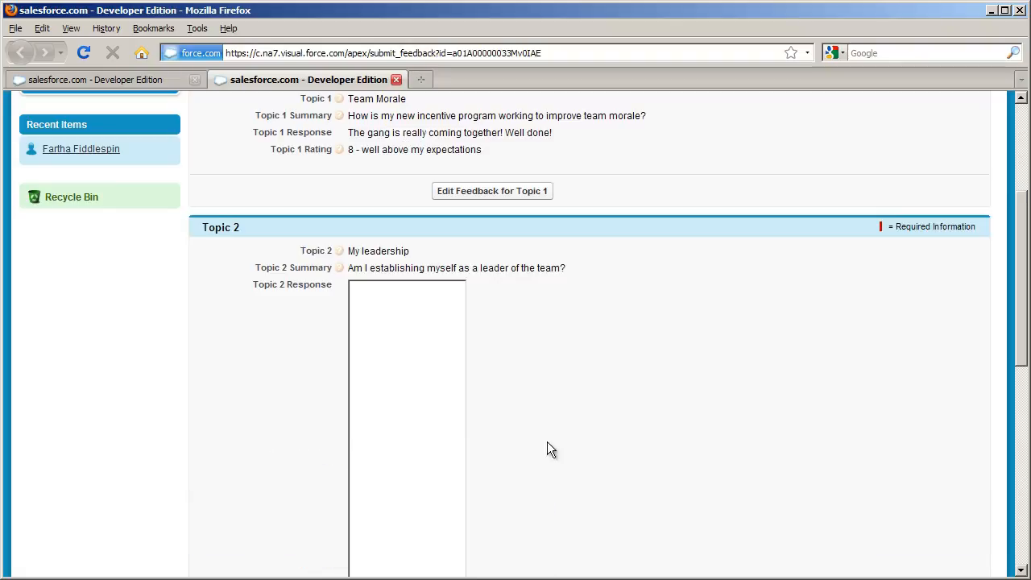
Step: Answer Topic 2 with "You bet!" and set its feedback without choosing a rating
scroll(563, 427, down, 3)
click(419, 251)
text(You bet!)
click(481, 519)
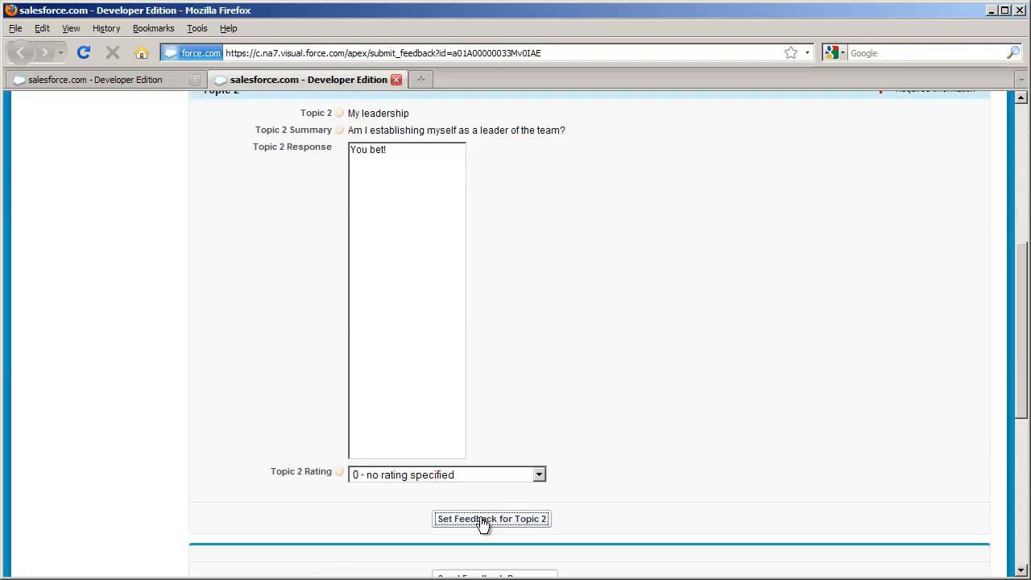
Step: Review the answers and ratings for both topics and send the feedback response
scroll(681, 346, up, 4)
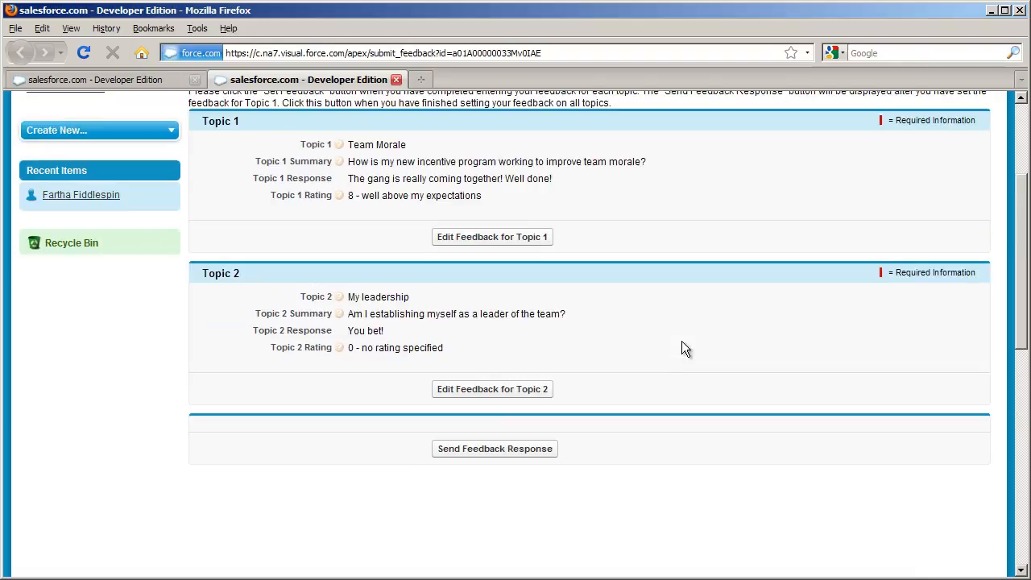
scroll(682, 348, up, 2)
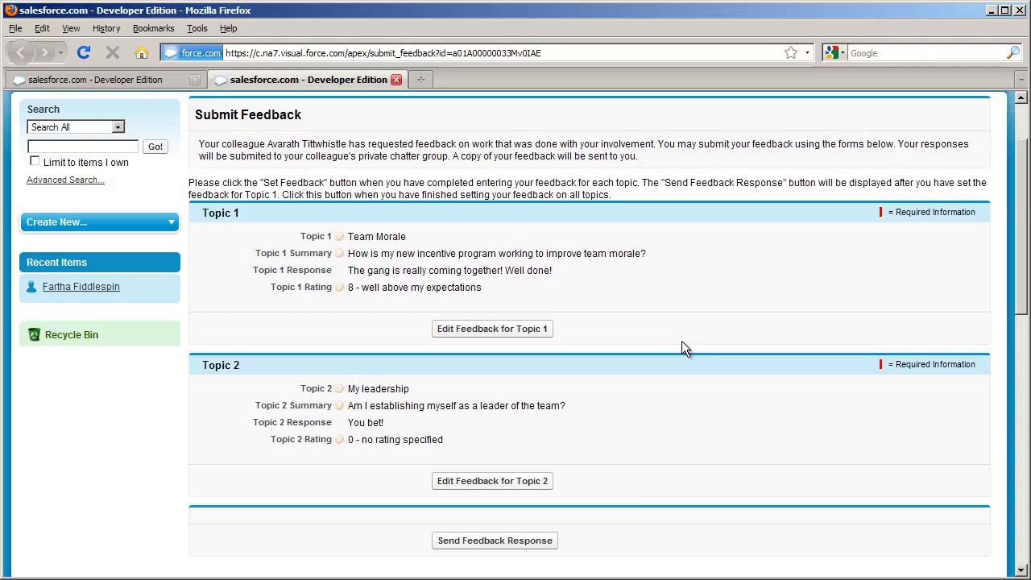
click(479, 544)
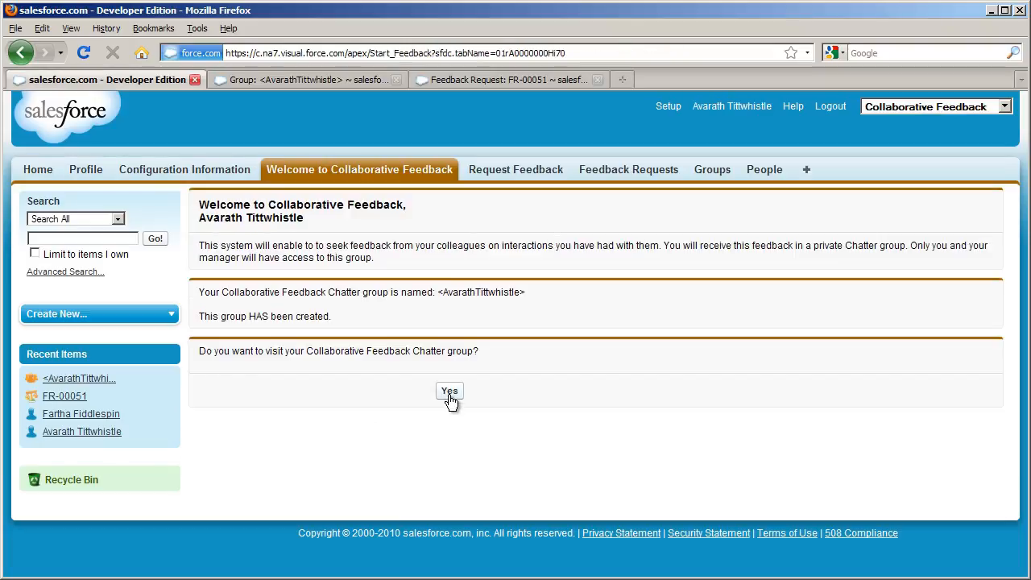
Step: Visit the requester's Collaborative Feedback Chatter group and open the feedback request record from the Topic 2 response to examine its details
click(451, 392)
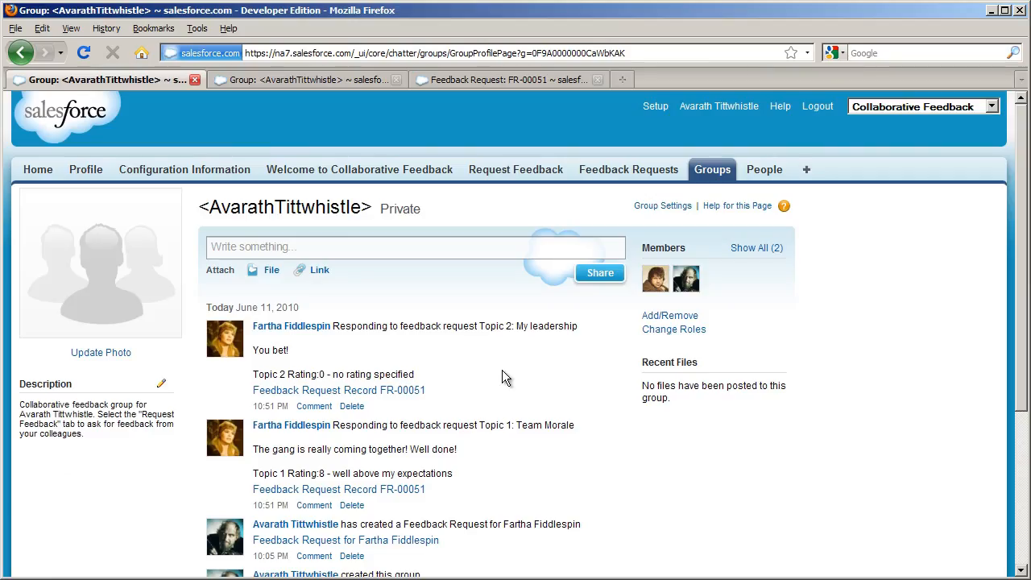
scroll(505, 376, down, 3)
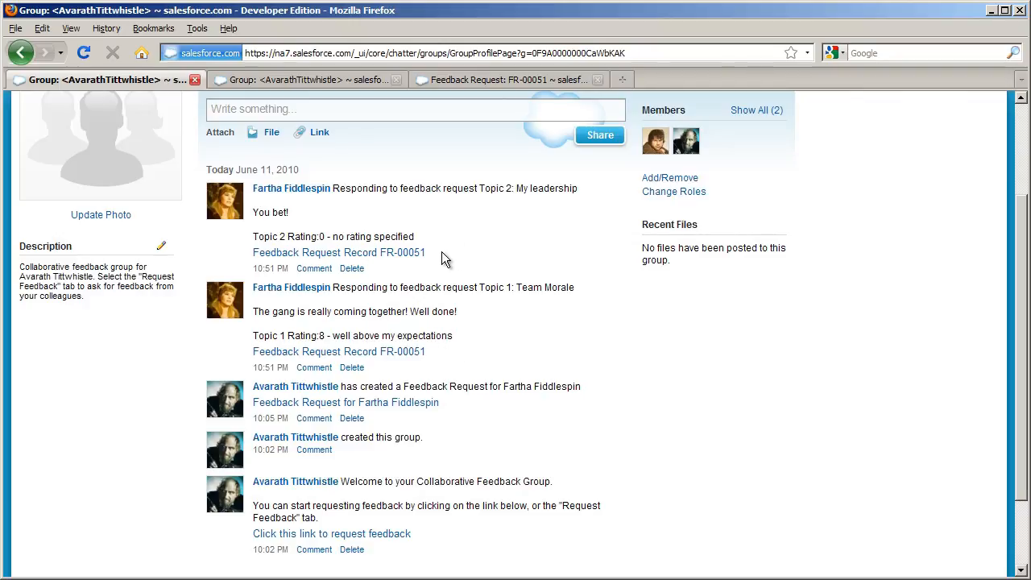
click(373, 255)
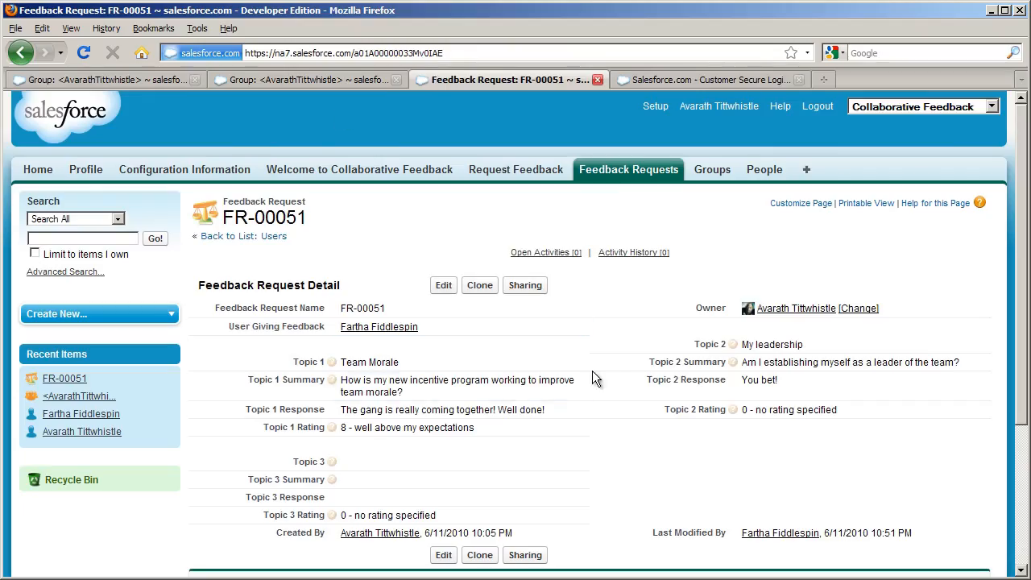
scroll(609, 367, down, 5)
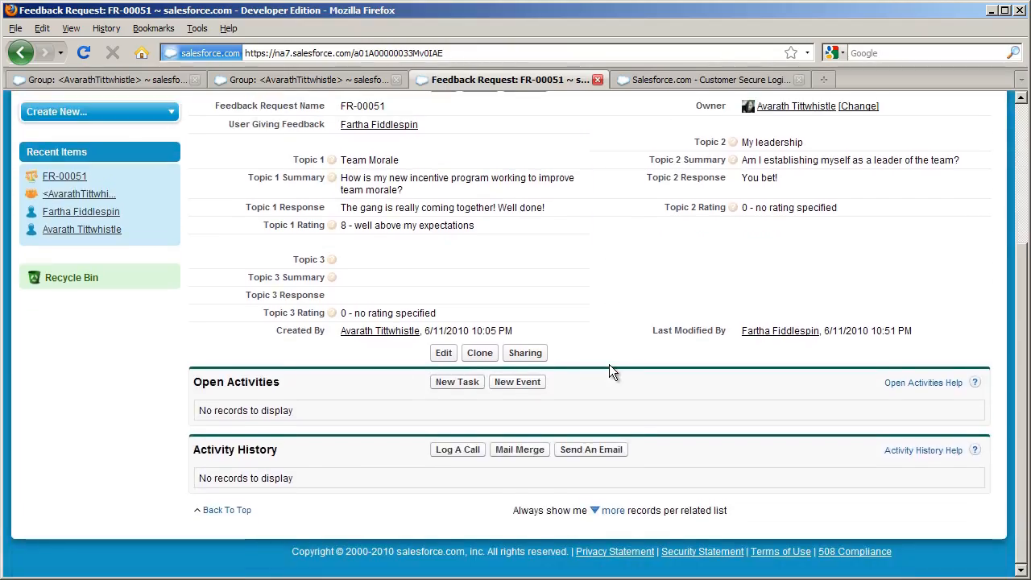
scroll(610, 365, up, 4)
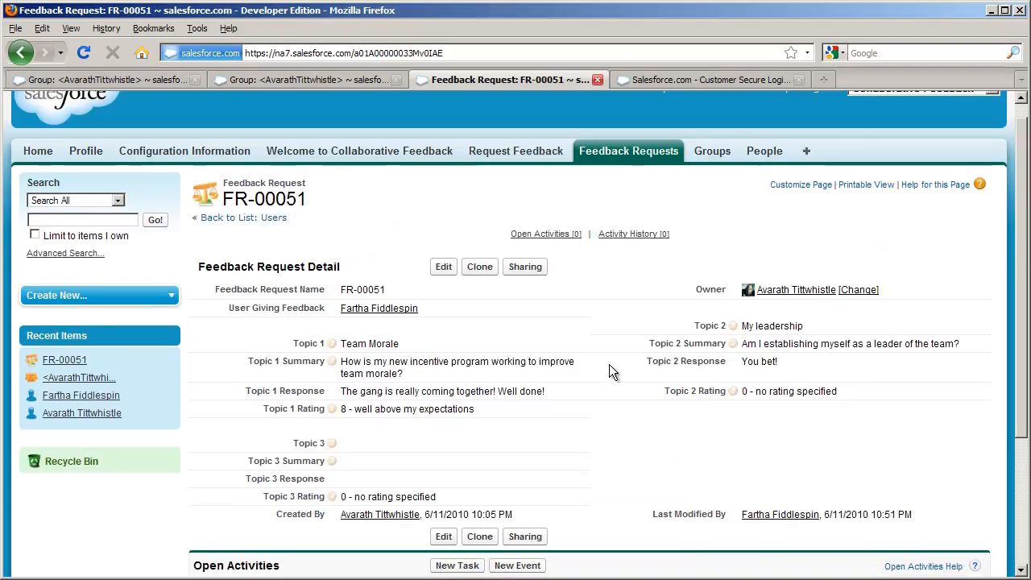